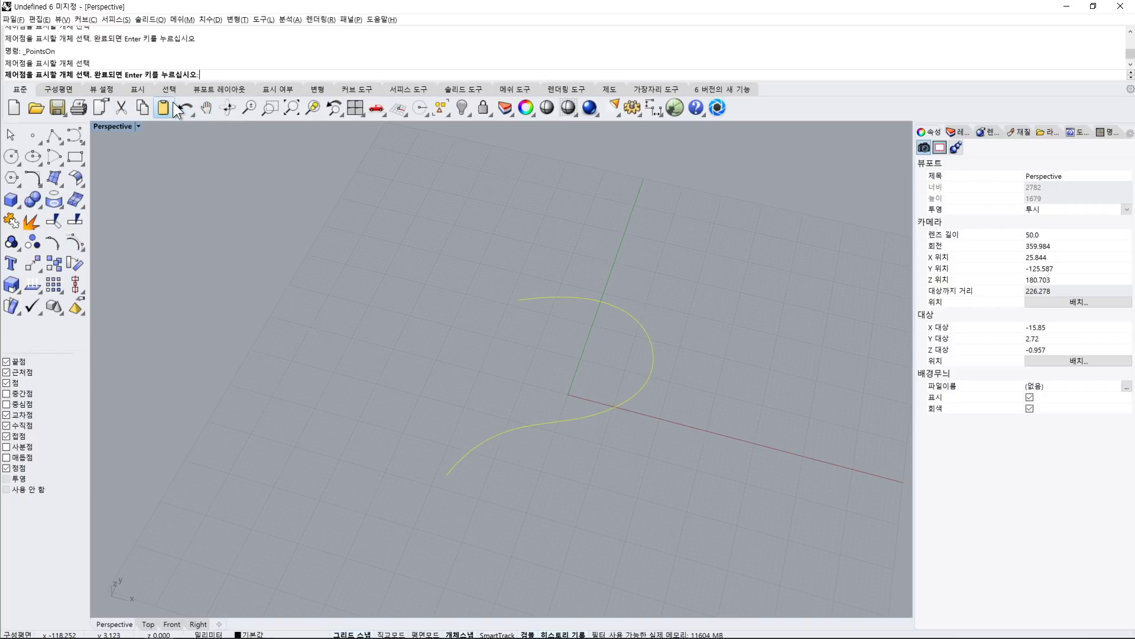
- Draw an open S-shaped control-point curve around the origin and turn on its control points
key(Return)
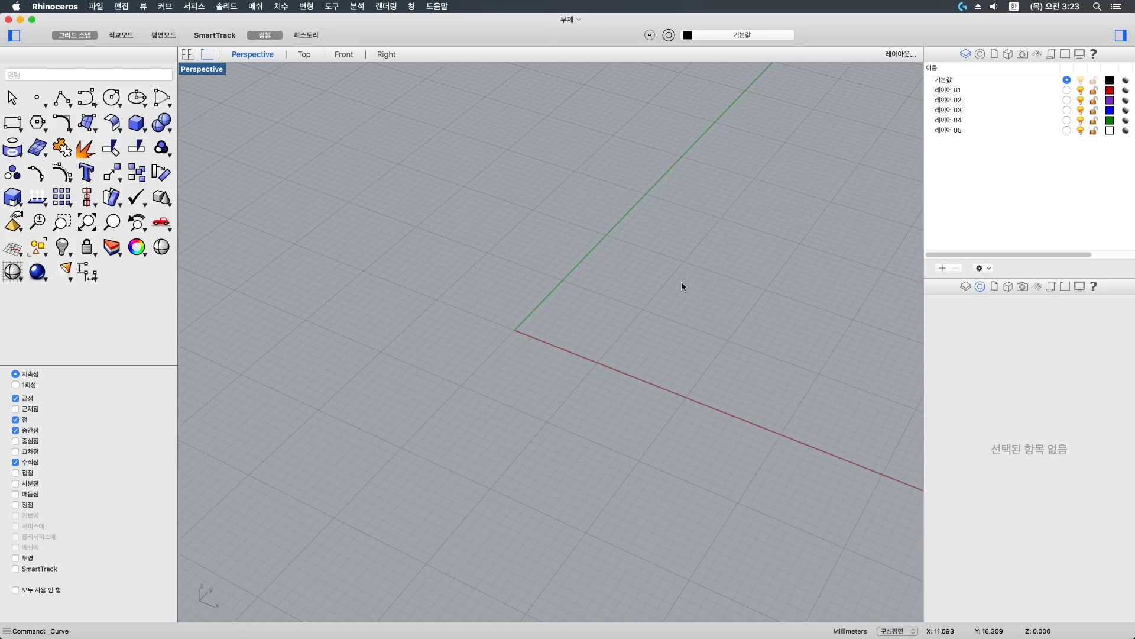
click(87, 99)
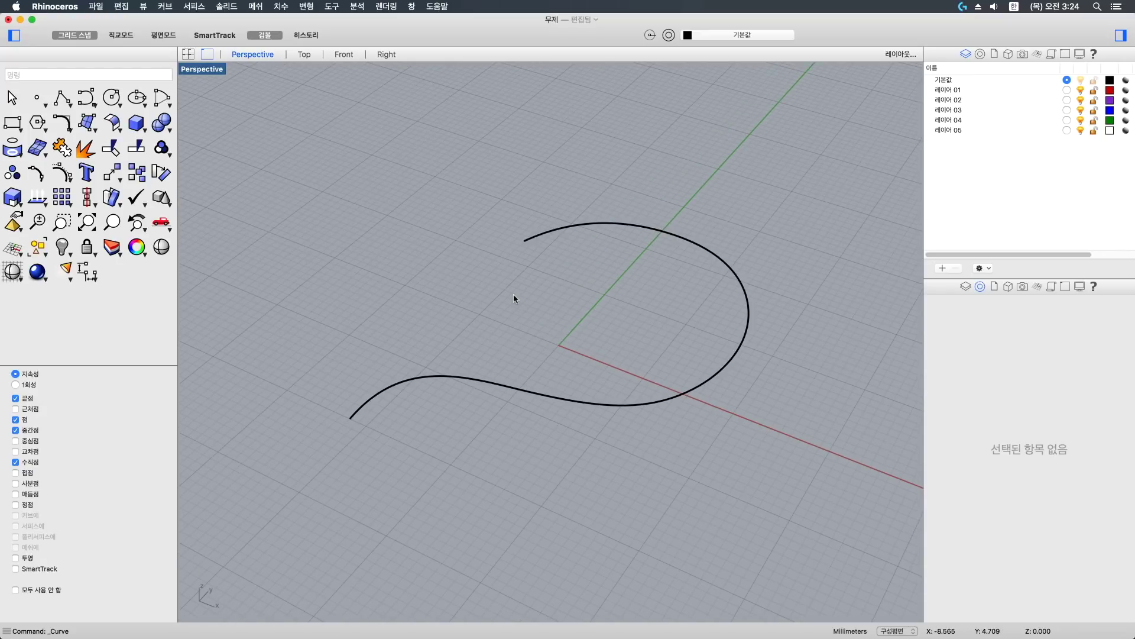
click(62, 175)
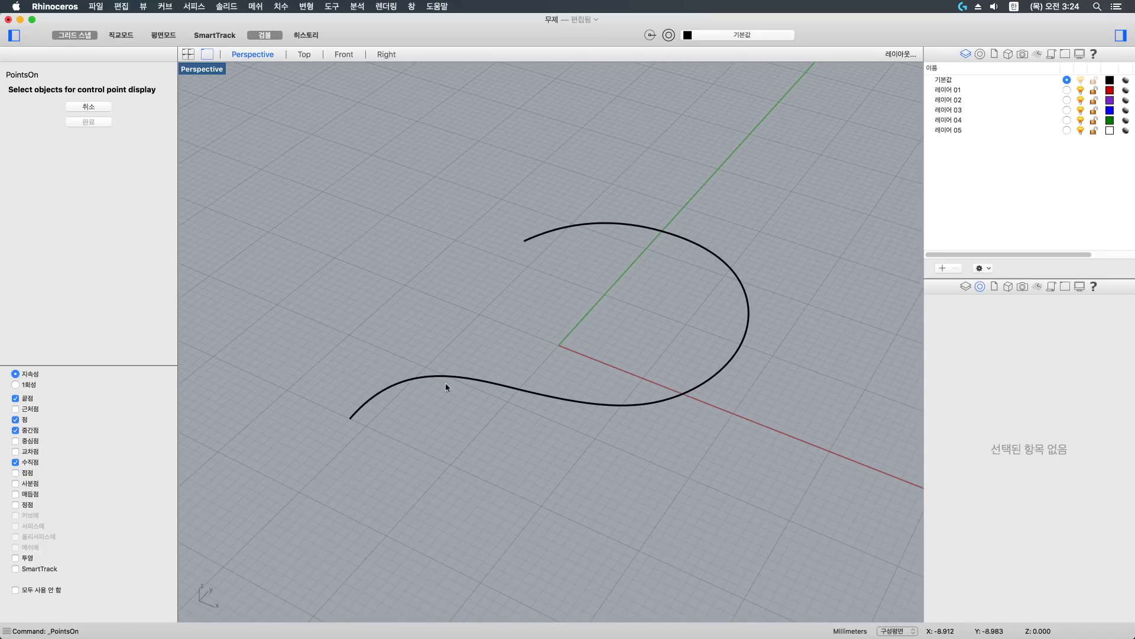
click(463, 381)
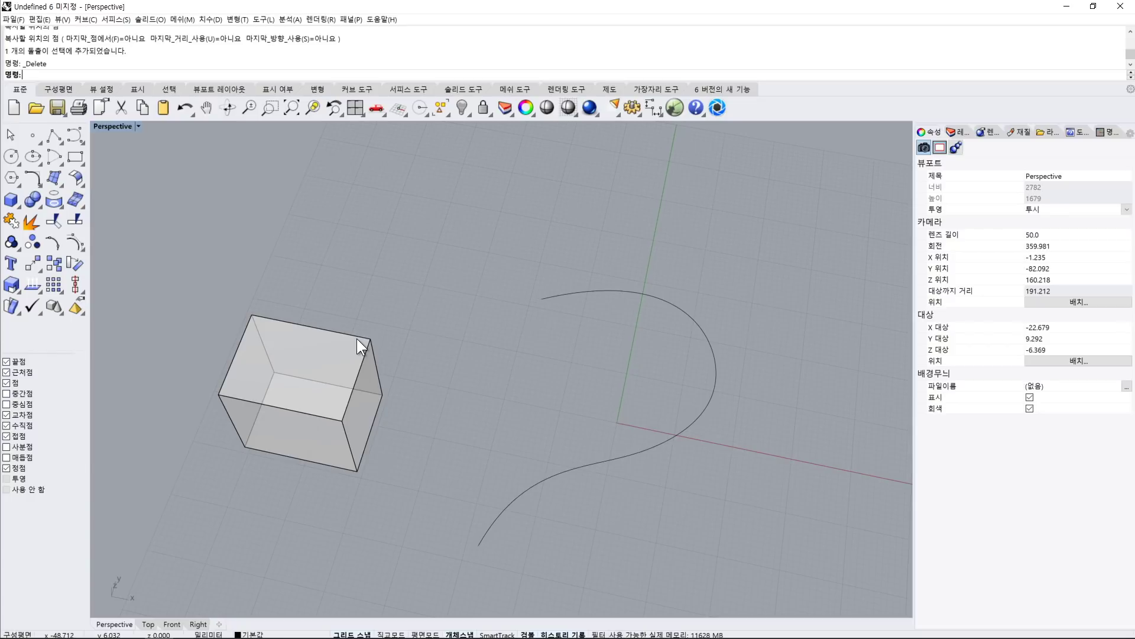
- Select the box beside the curve and restore the modelling window from full-screen size
click(356, 339)
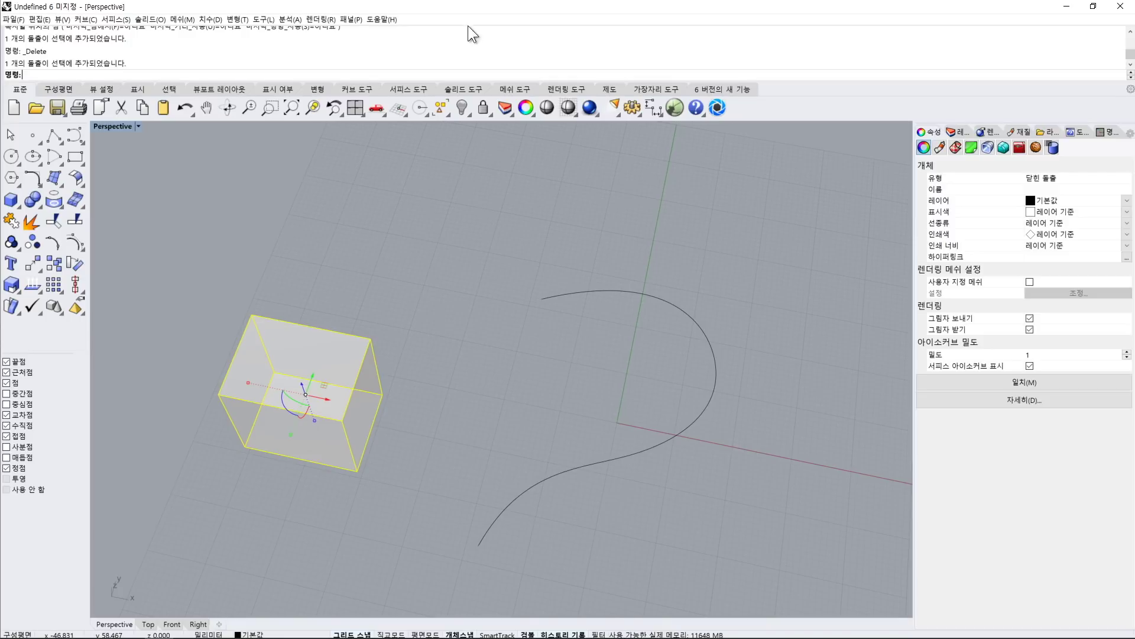
mouse_move(467, 7)
mouse_down()
mouse_move(477, 38)
mouse_move(476, 18)
mouse_up()
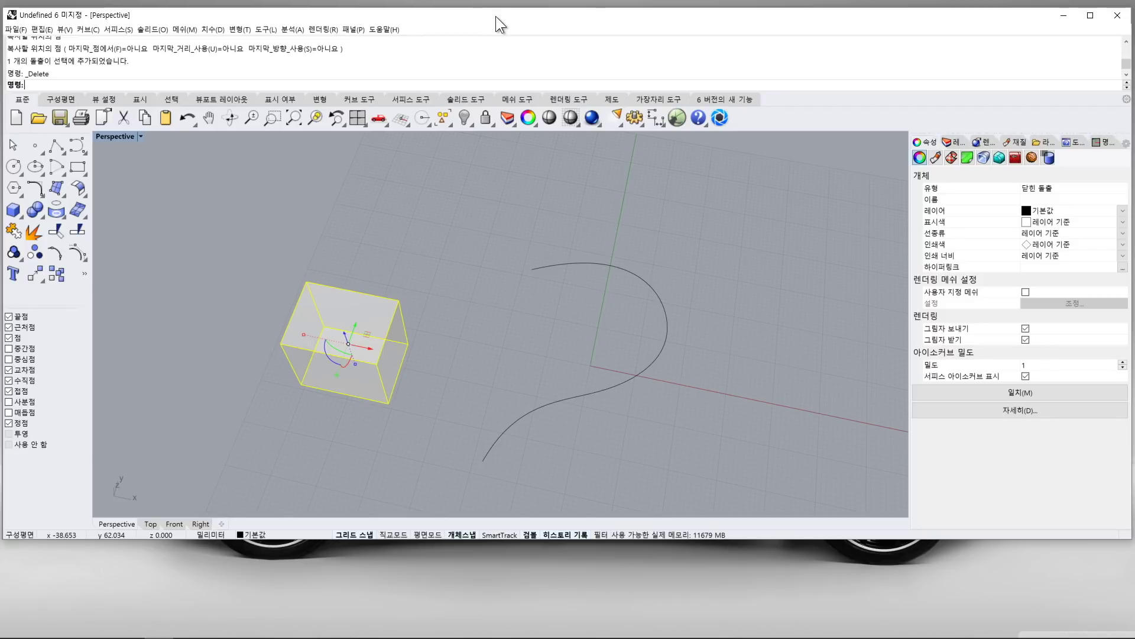
click(346, 343)
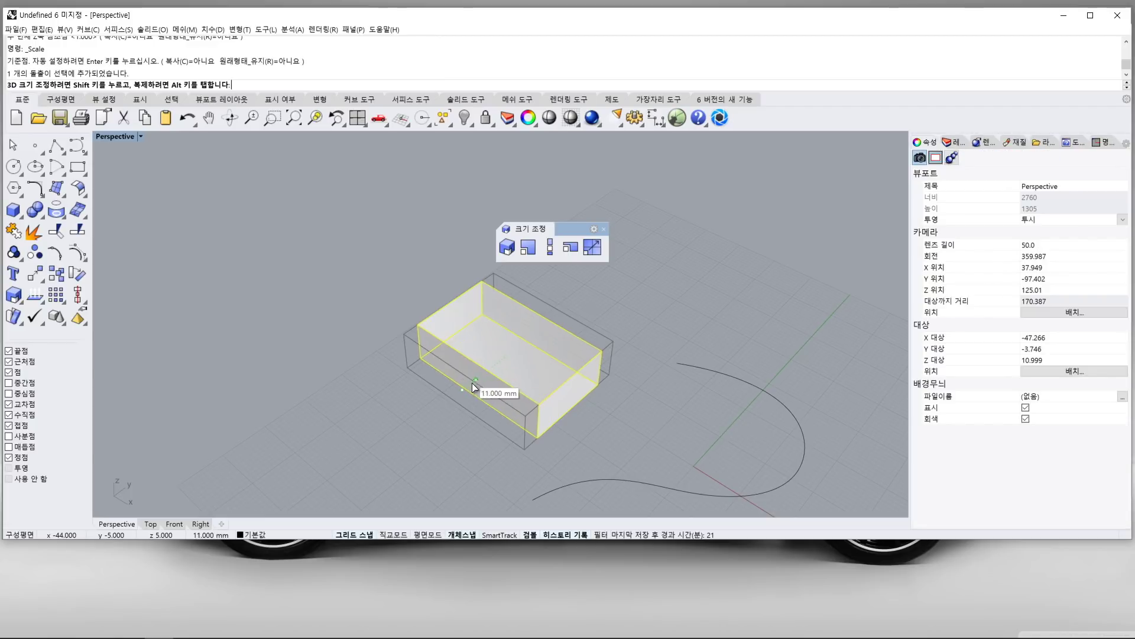
- Try to narrow the flat box along its green axis with the gumball scale handle, undoing each attempt
click(481, 381)
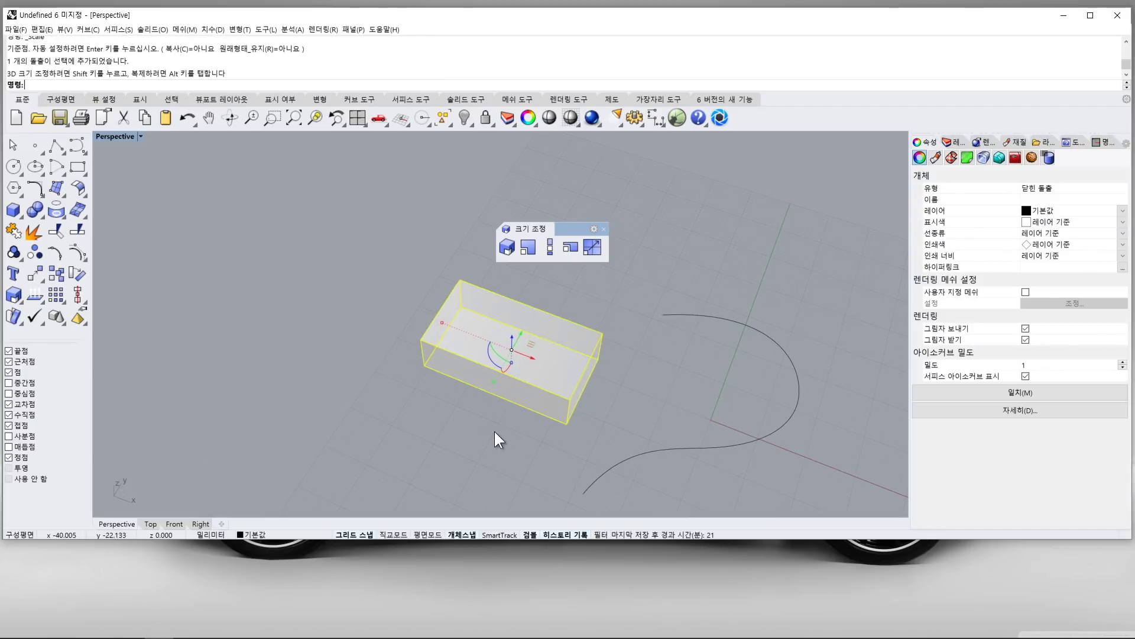
scroll(499, 385, up, 2)
key(ctrl+z)
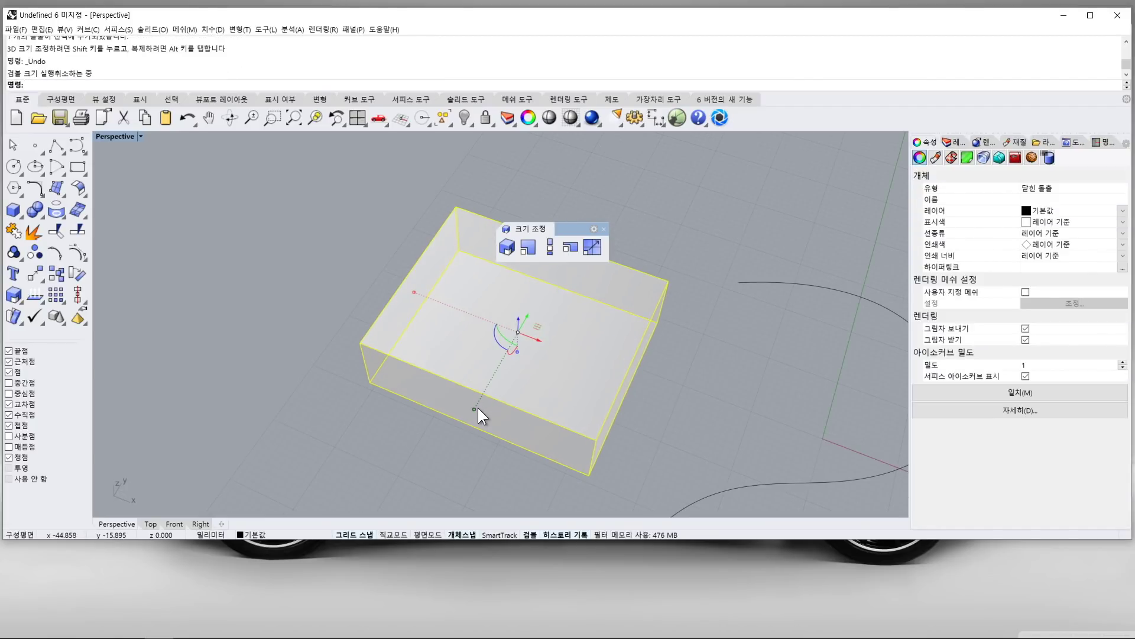
drag(474, 410, 492, 386)
key(ctrl+z)
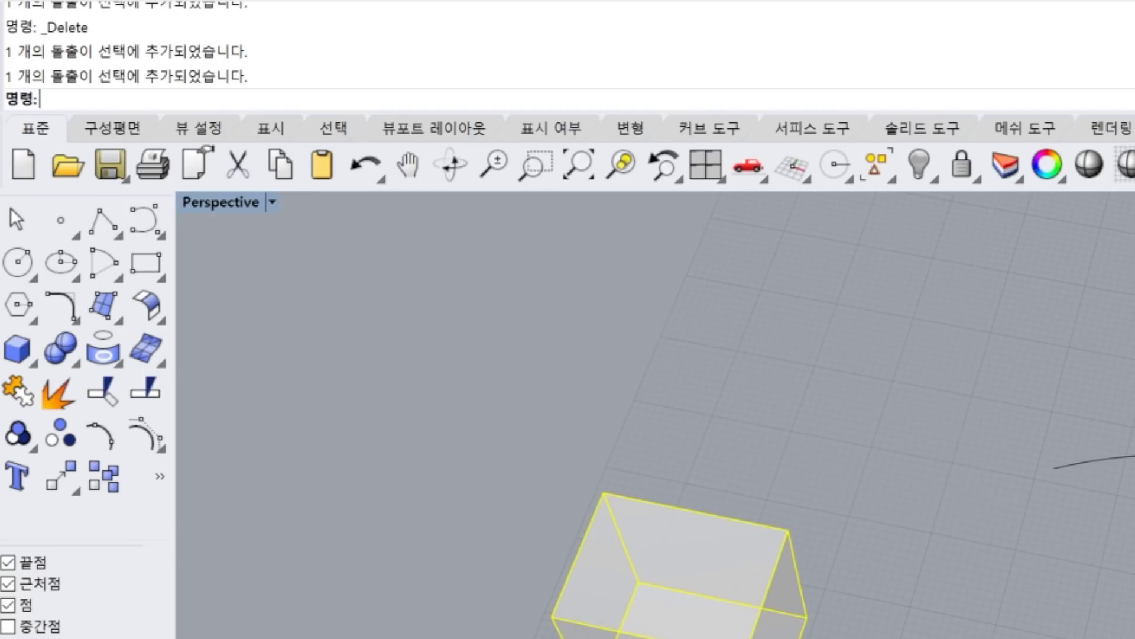
- Try starting the Copy and Move commands on the selected box by name, cancelling each without placing anything
text(cop)
key(Return)
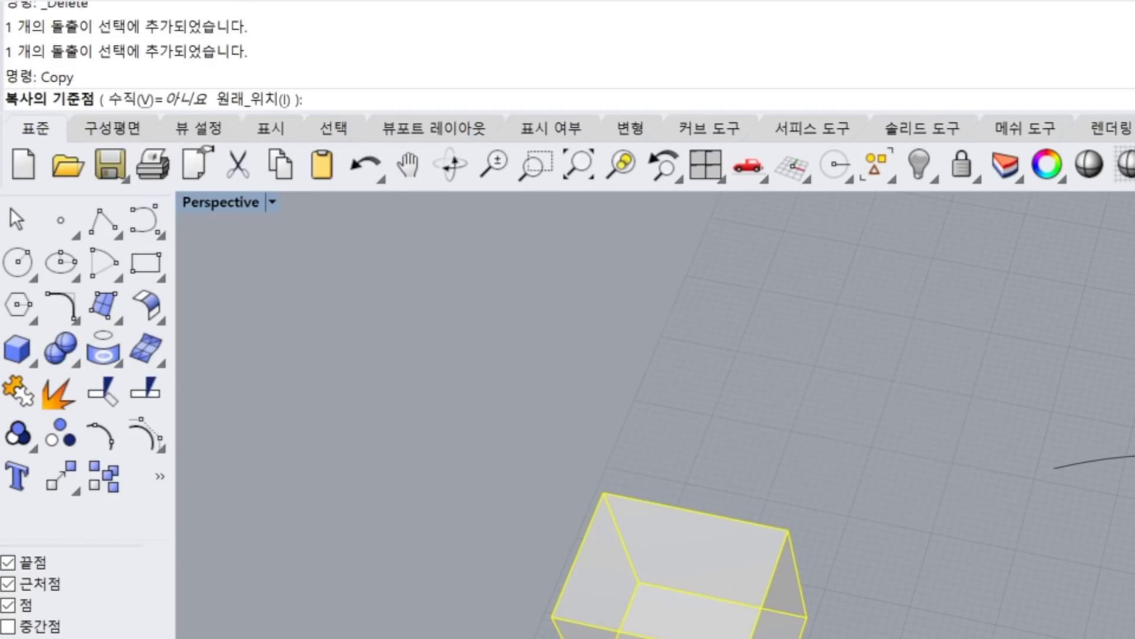
key(Escape)
text(m)
key(Return)
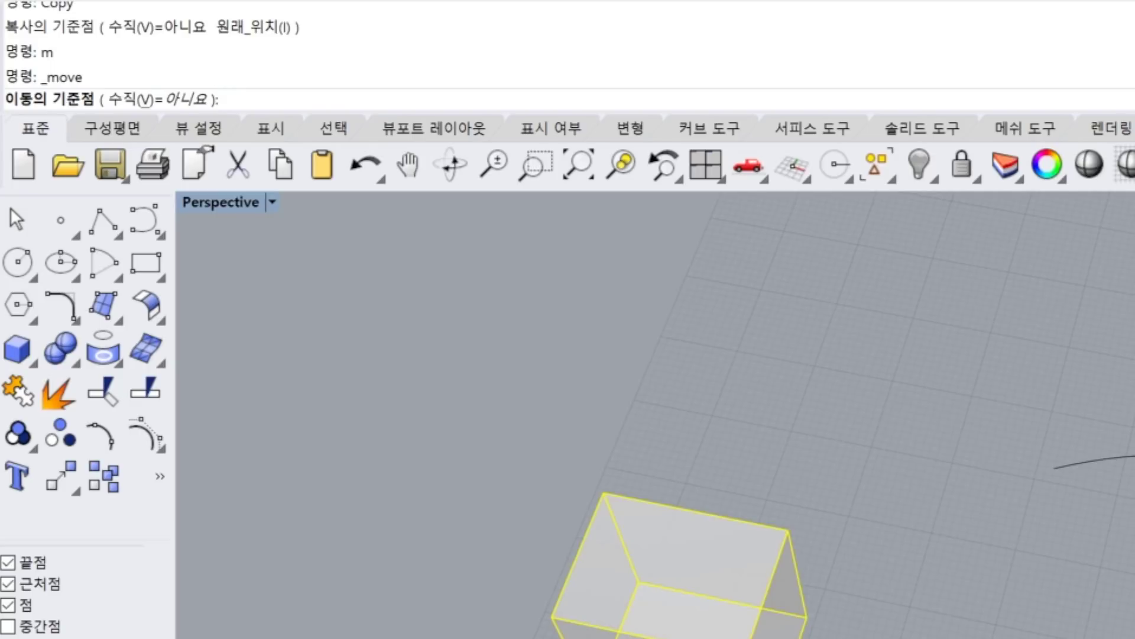
key(Escape)
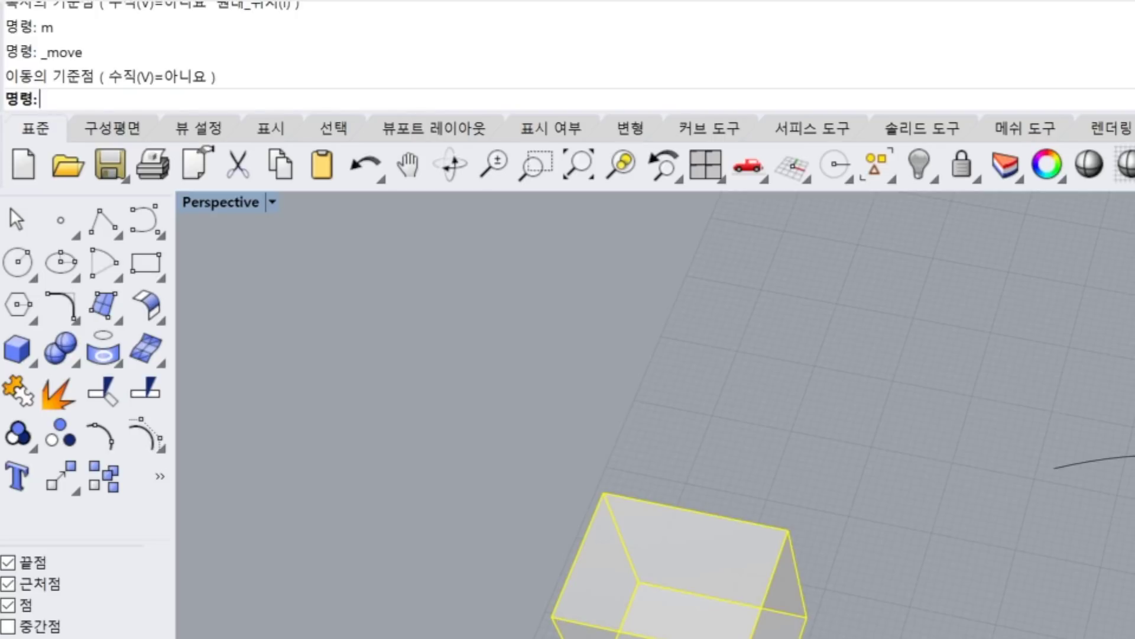
text(m)
key(Return)
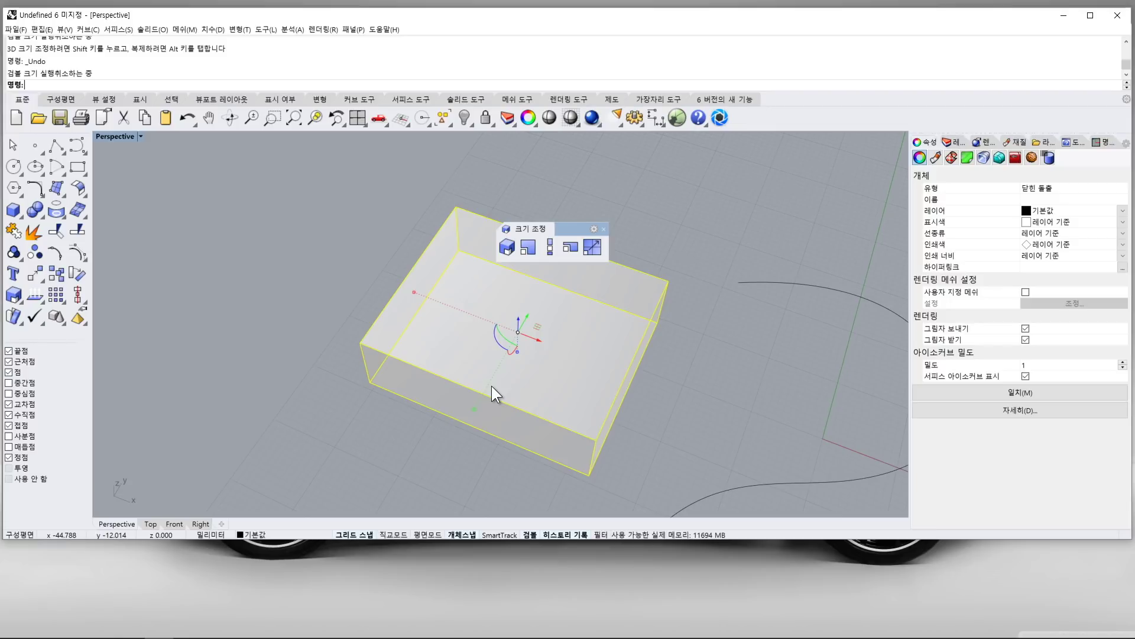
- Try to fillet the box's four vertical edges with FilletEdge at a radius of 1
key(Escape)
text(fi)
key(Down)
key(Down)
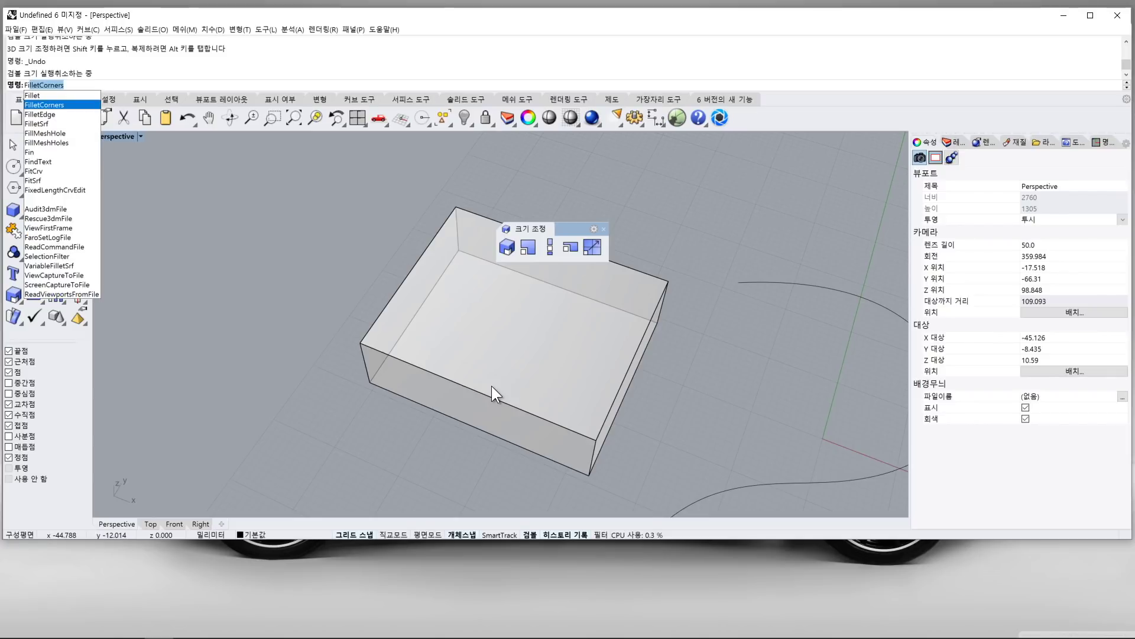
key(Return)
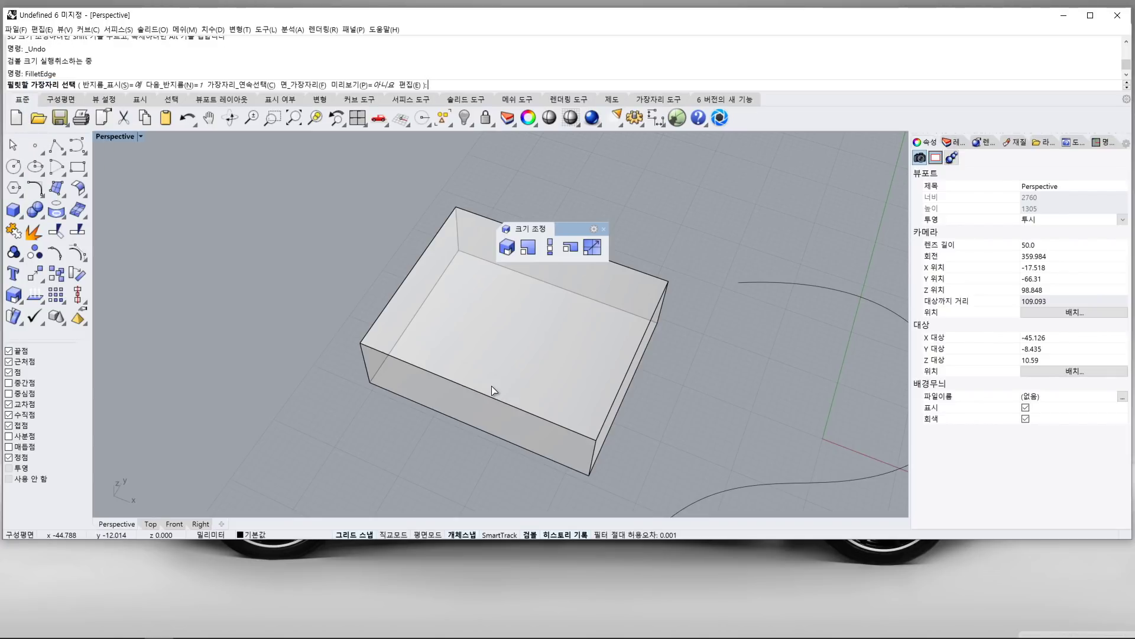
drag(323, 286, 385, 427)
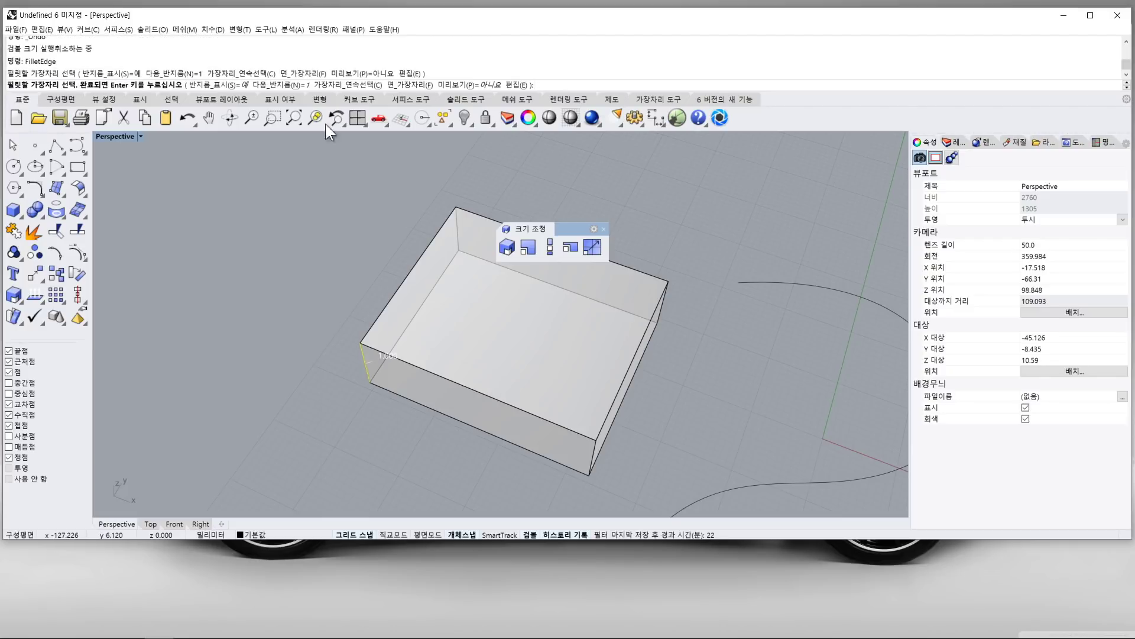
click(499, 325)
drag(641, 252, 684, 367)
drag(544, 503, 621, 414)
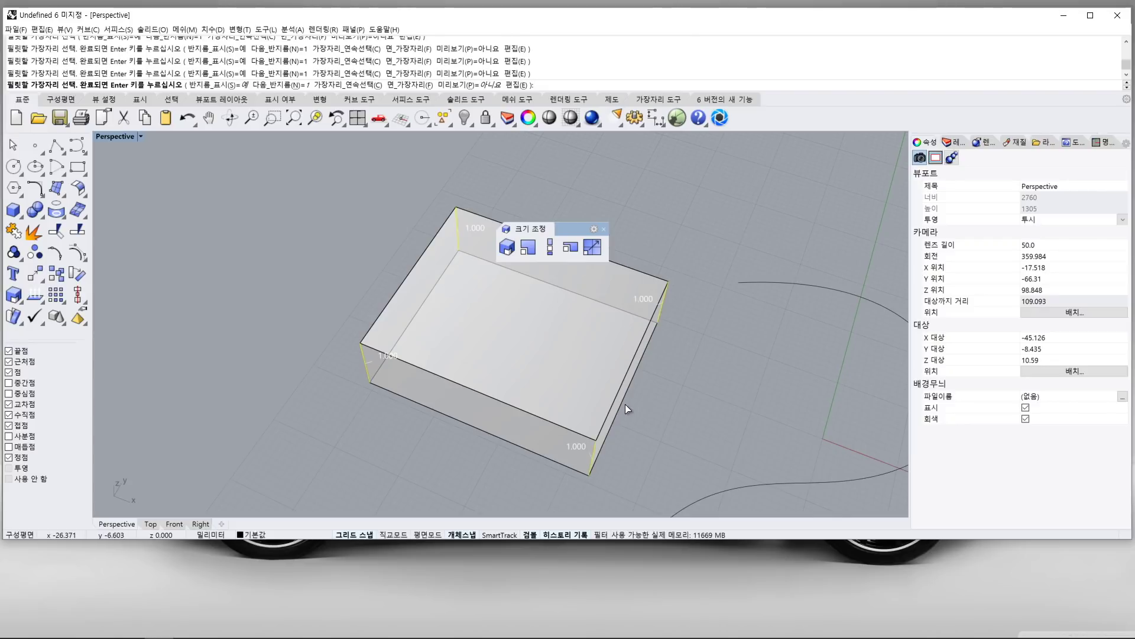
key(Return)
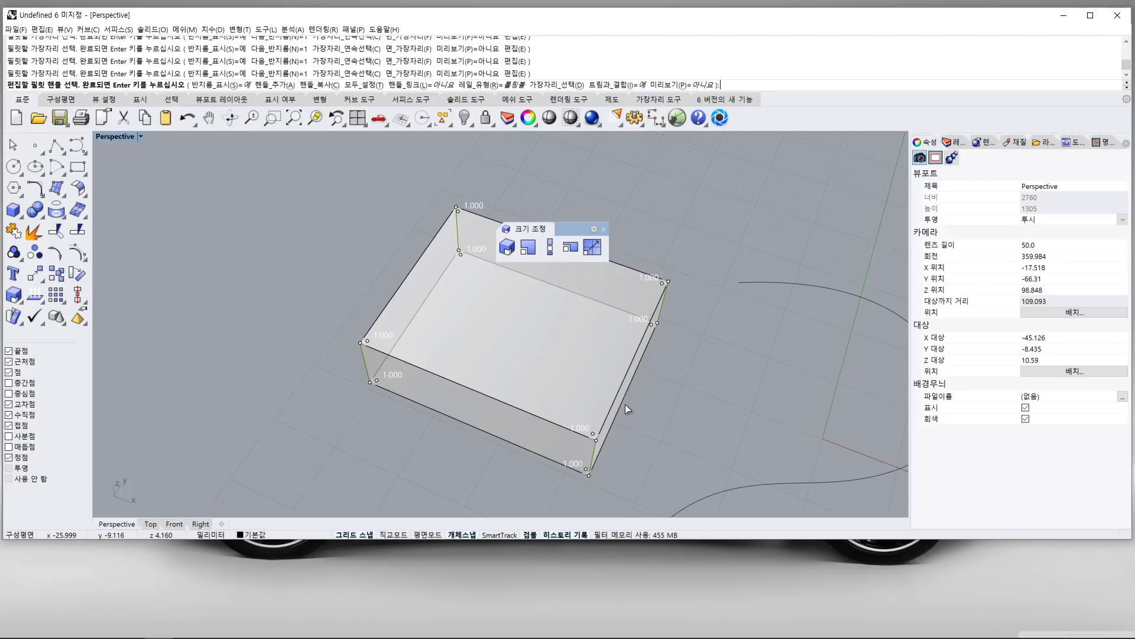
key(Return)
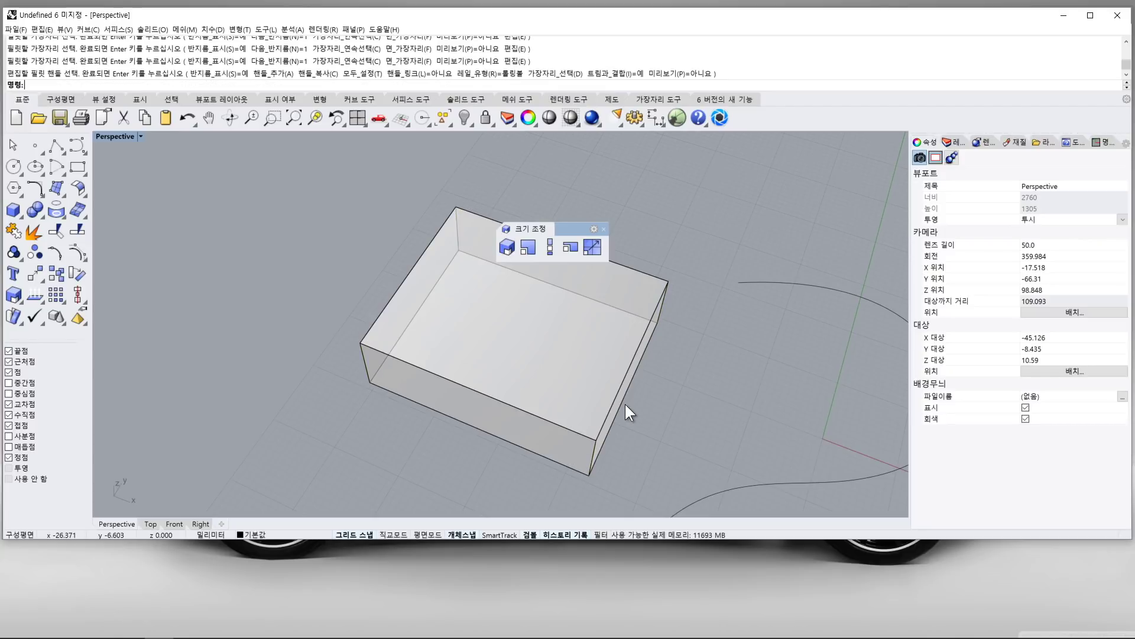
- Fillet the box's four vertical edges with a radius of 5, reducing the radius at the upper handle of the near-left edge
key(Return)
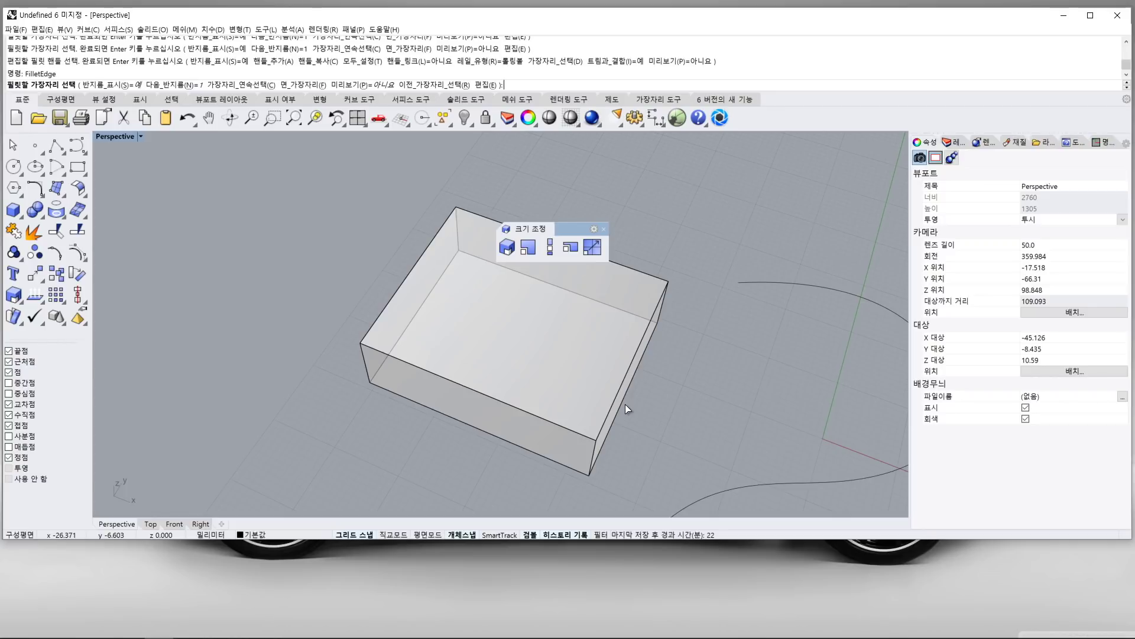
text(5)
key(Return)
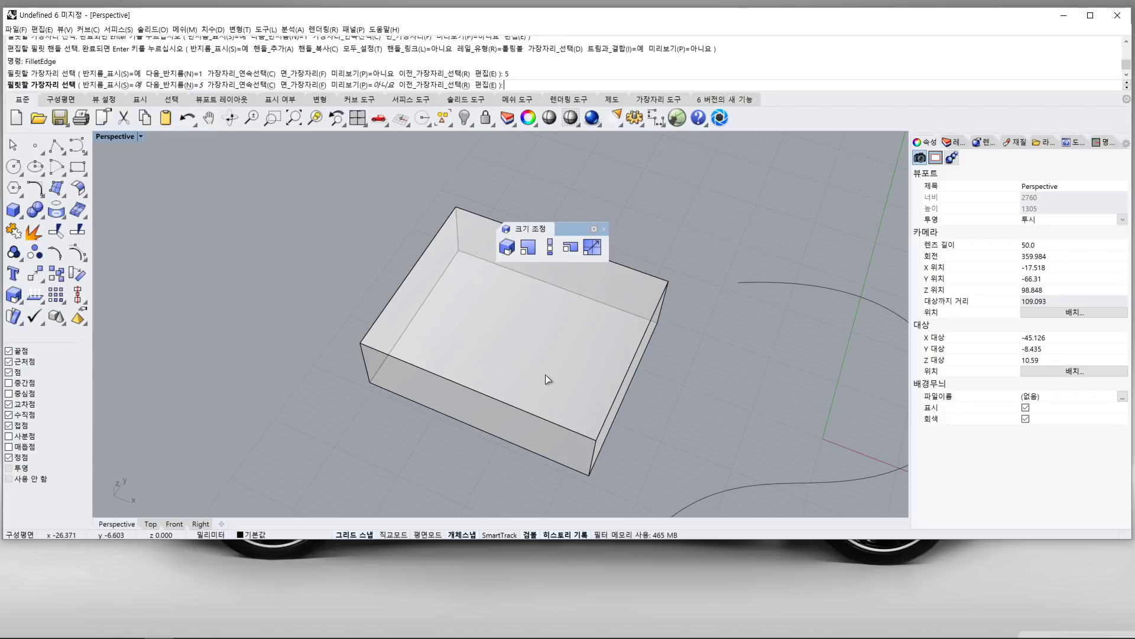
drag(317, 343, 397, 418)
drag(302, 261, 388, 435)
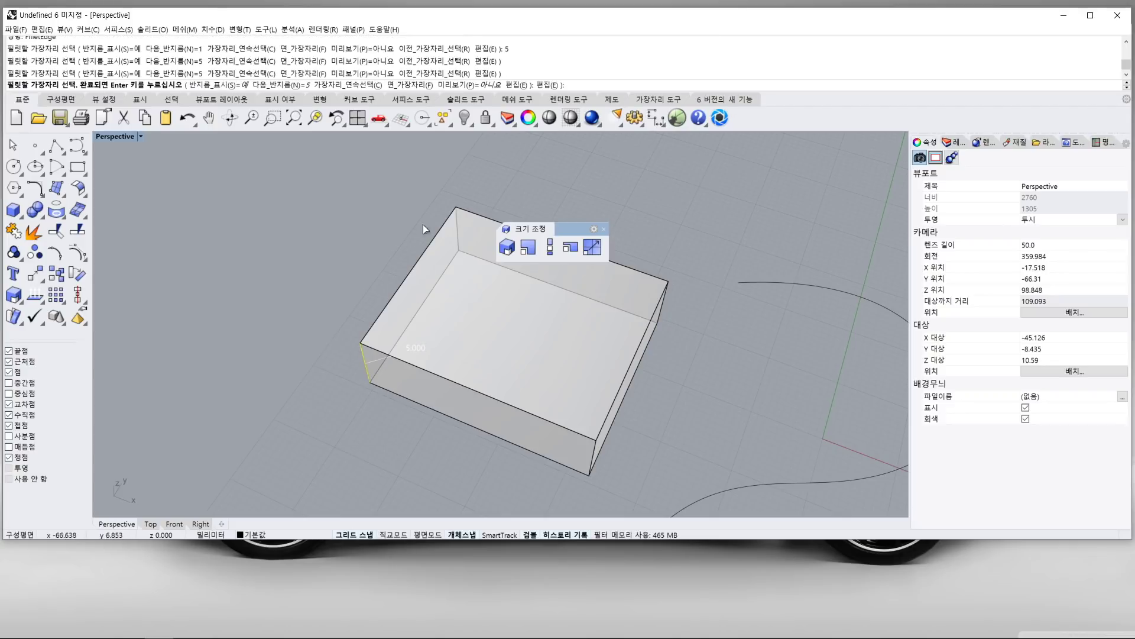
drag(421, 190, 491, 309)
drag(602, 167, 709, 366)
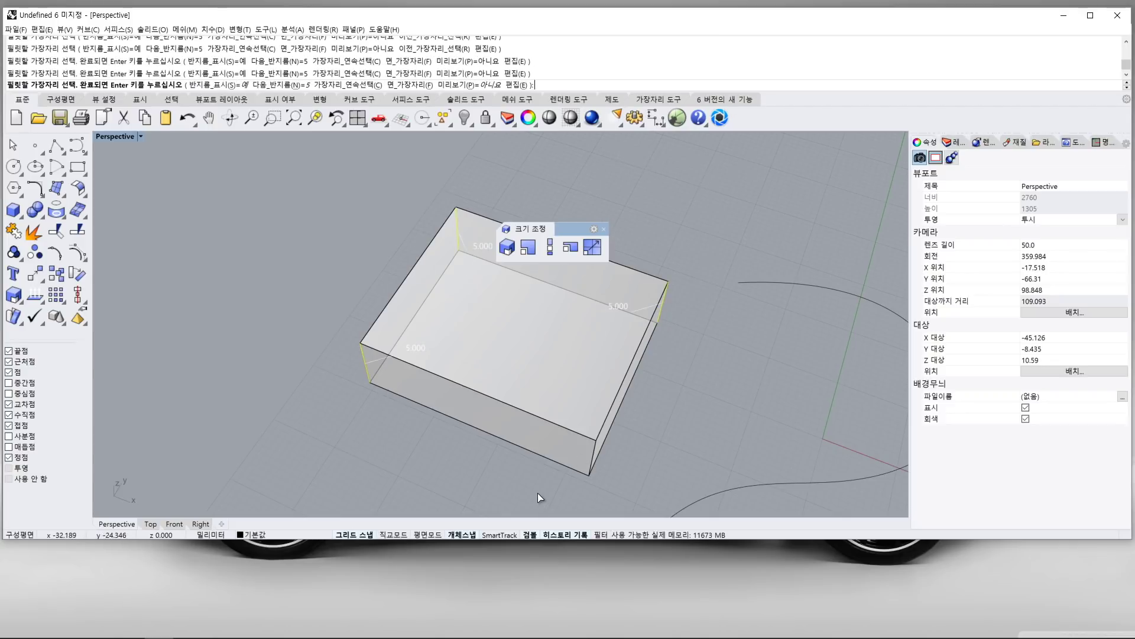
drag(537, 493, 634, 409)
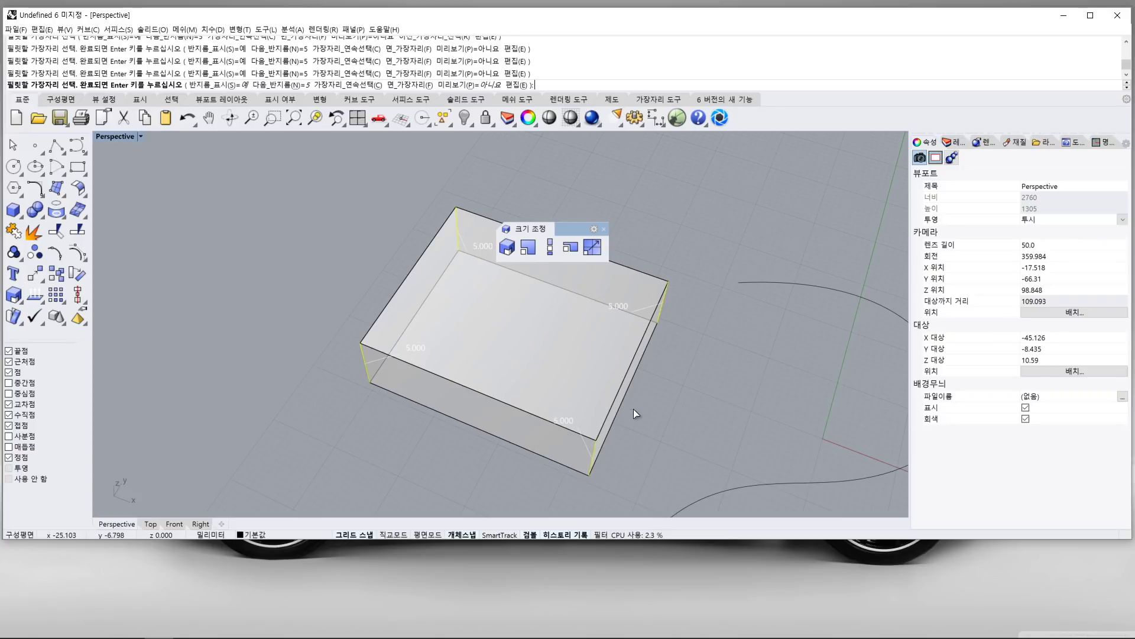
key(Return)
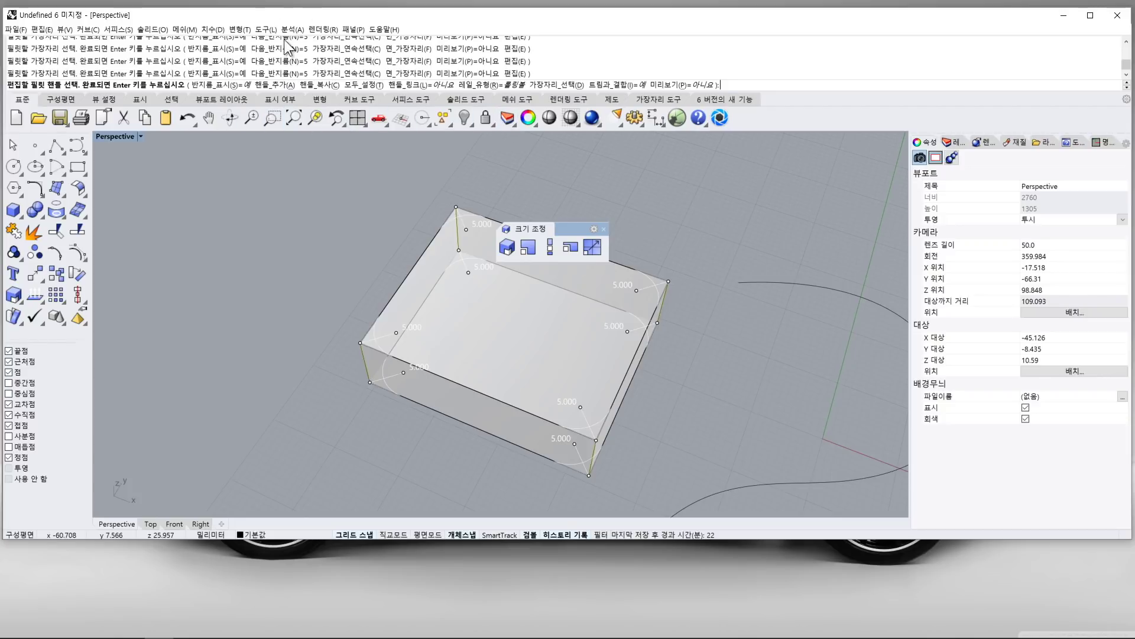
drag(400, 337, 383, 337)
key(Return)
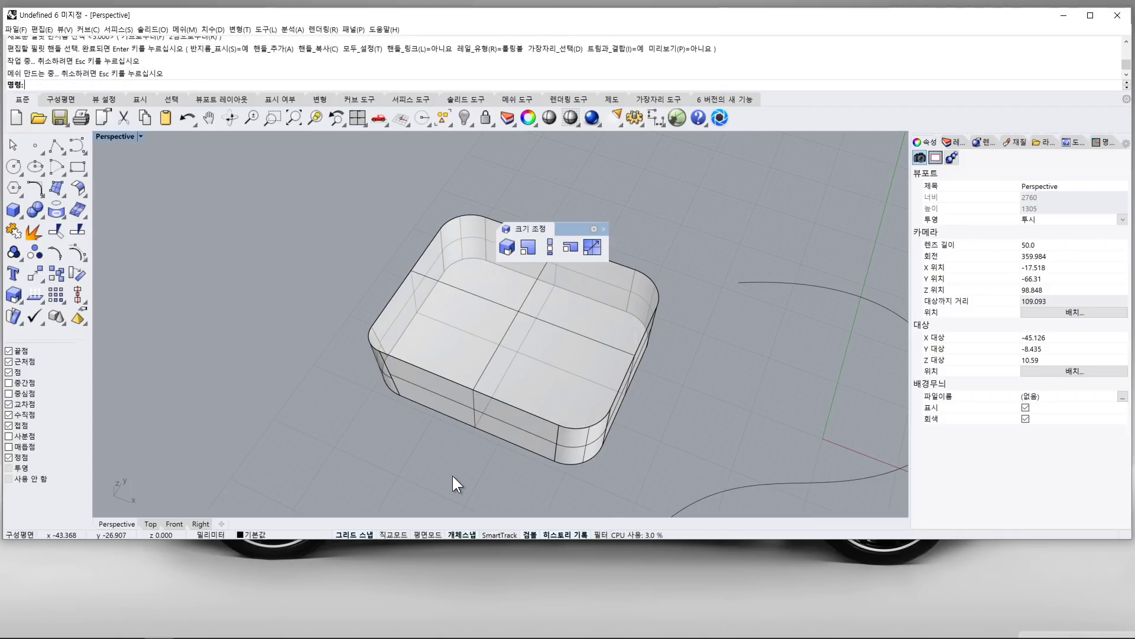
key(Return)
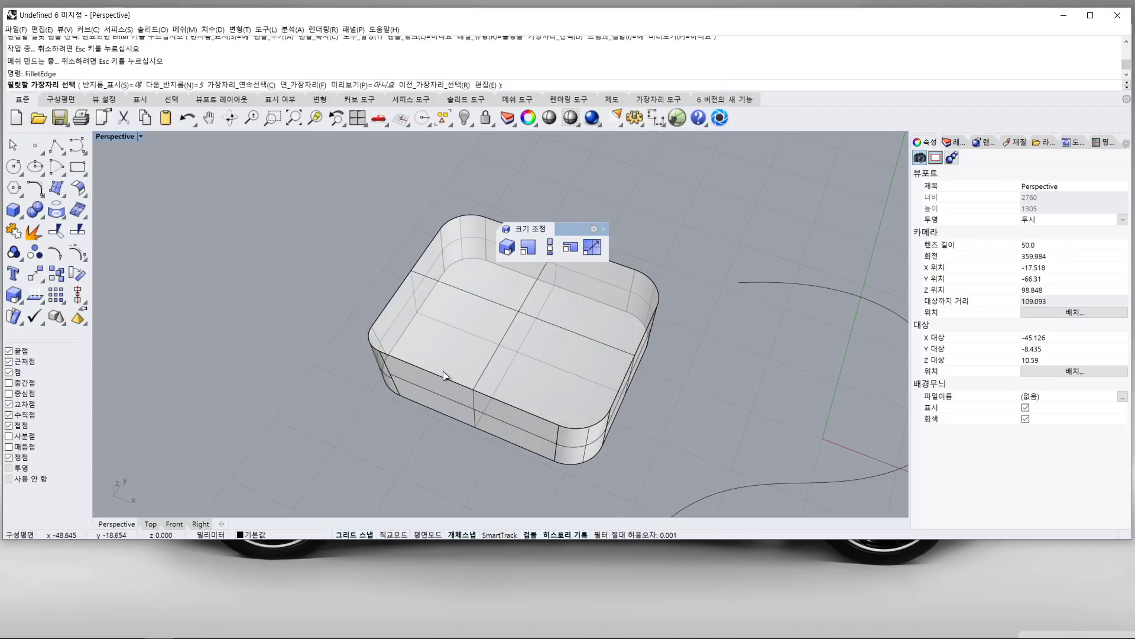
click(233, 85)
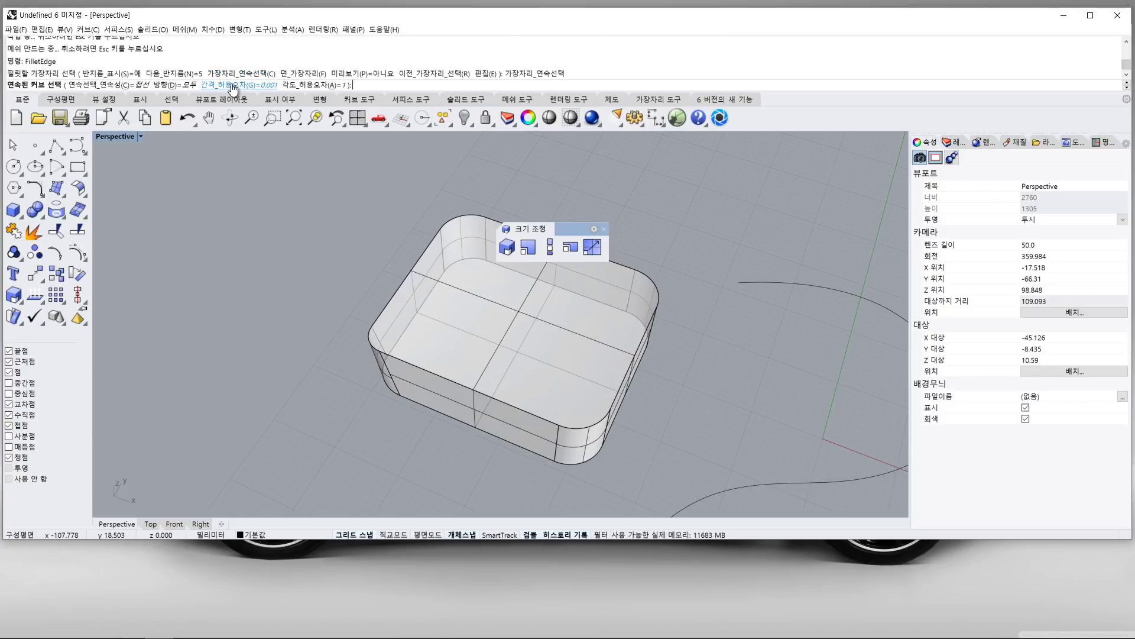
key(Escape)
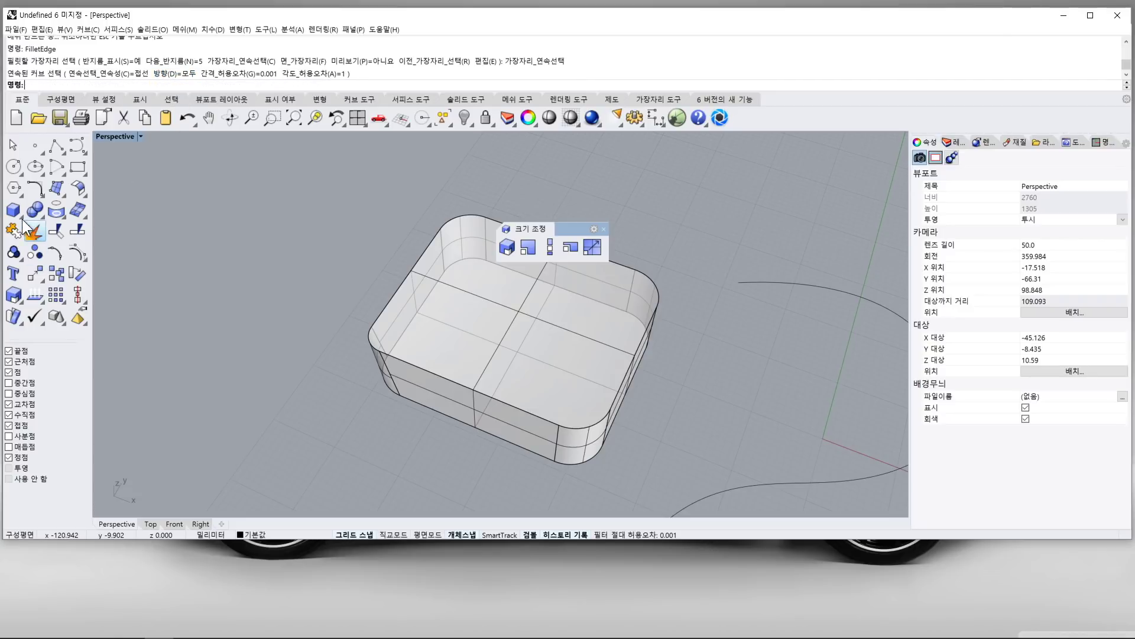
- Float the solid creation tool palette over the viewport and reduce its height
click(20, 216)
drag(60, 207, 225, 221)
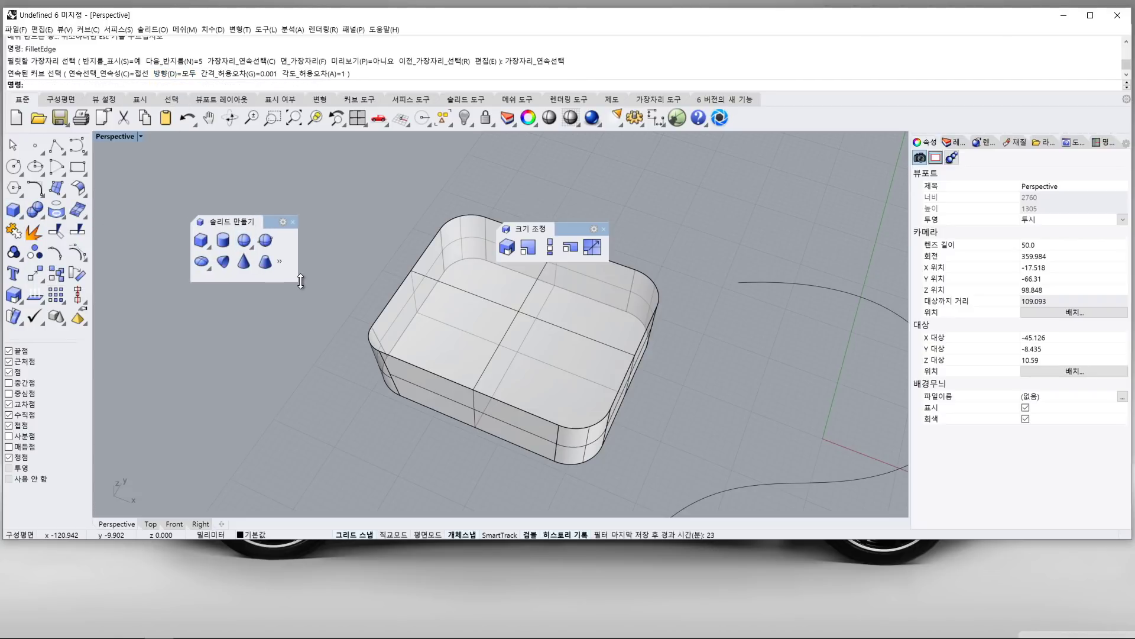
drag(301, 282, 299, 274)
- Try to chain-select the tangent edges around the box's top rim in FilletEdge, and abandon the selection
key(Return)
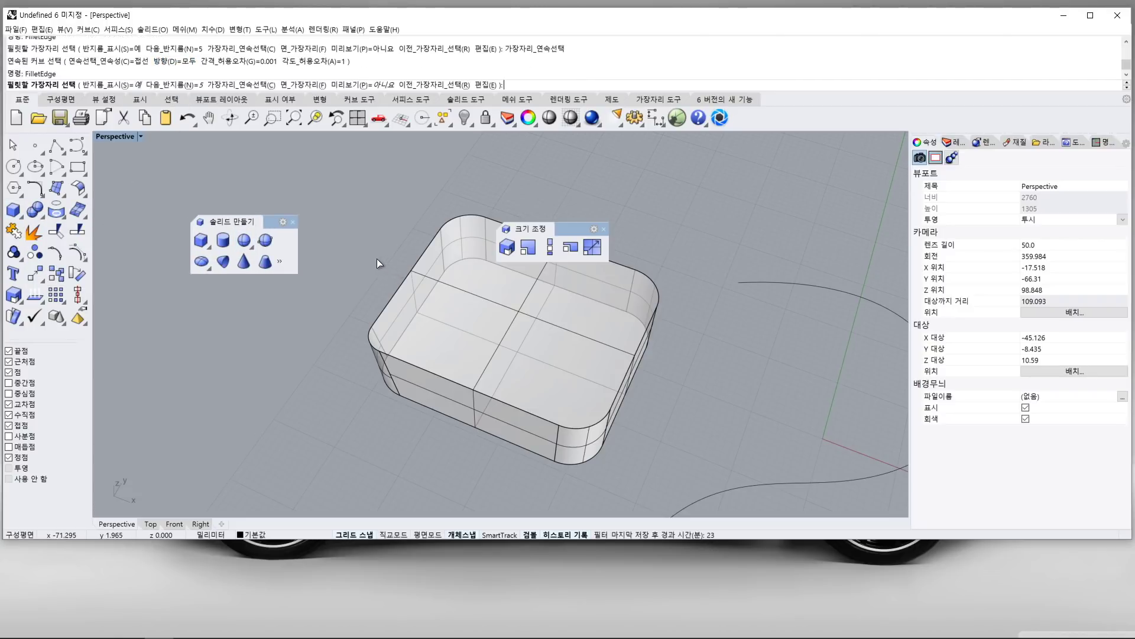
click(233, 83)
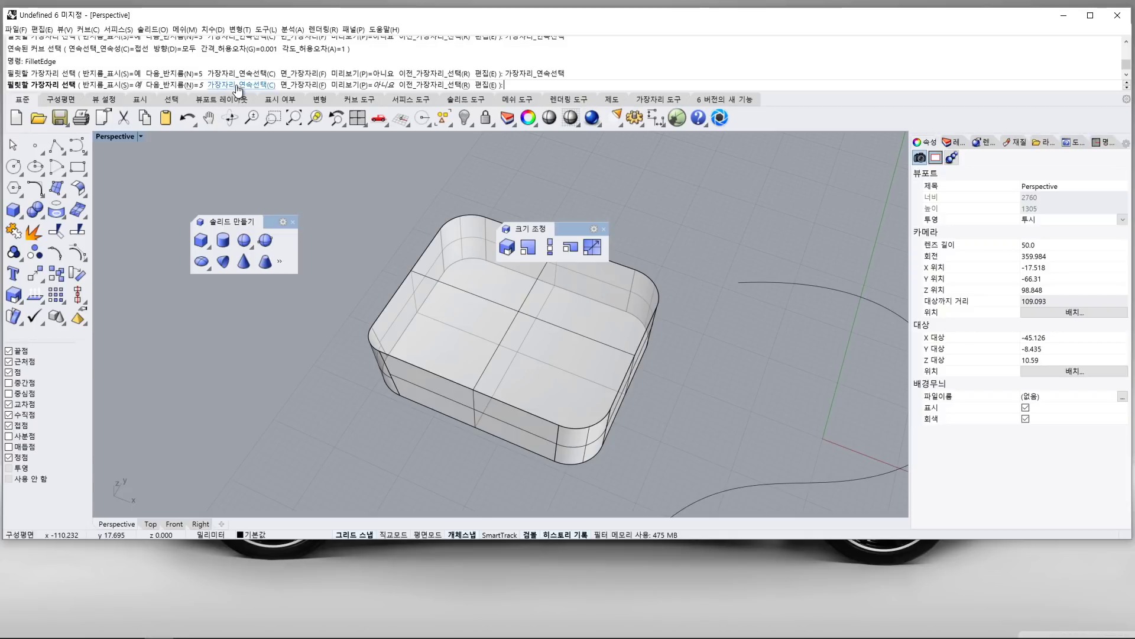
click(418, 268)
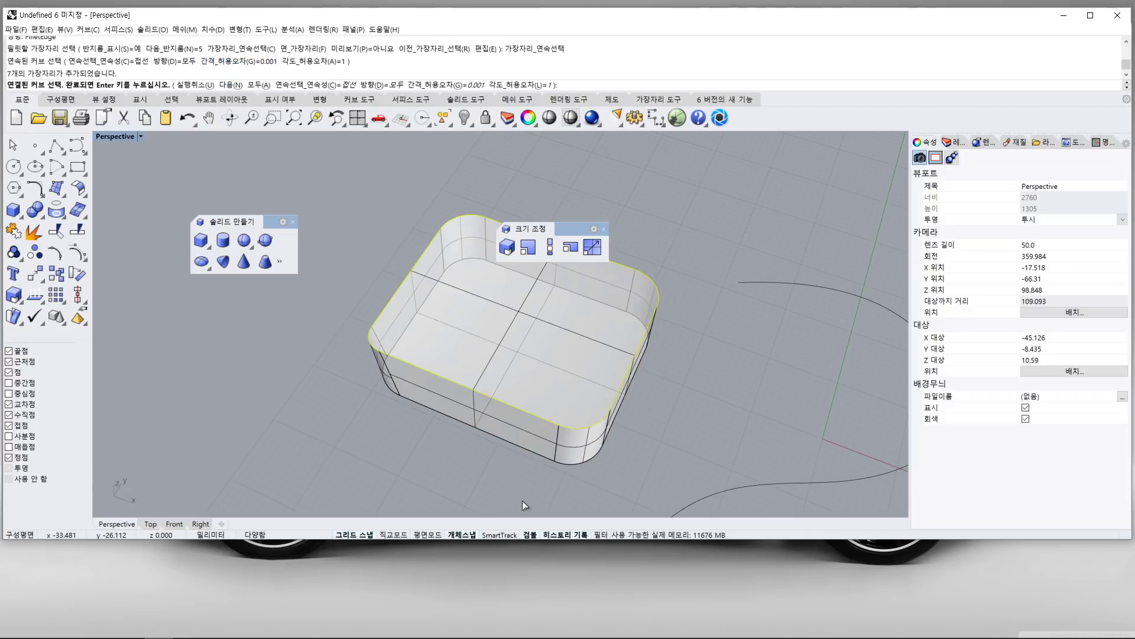
key(Escape)
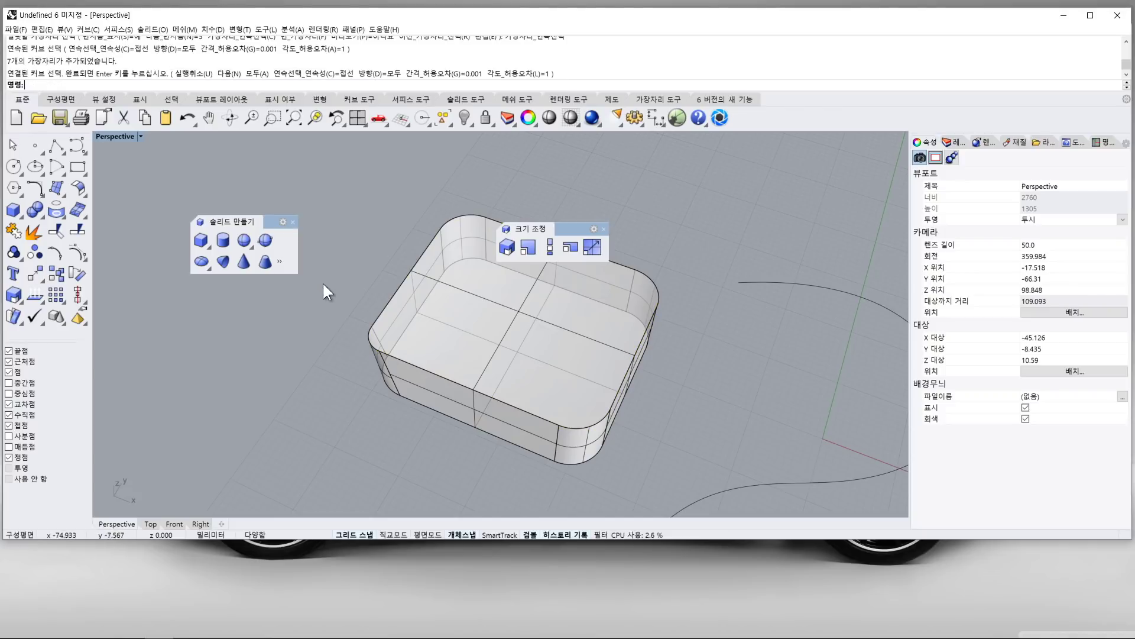